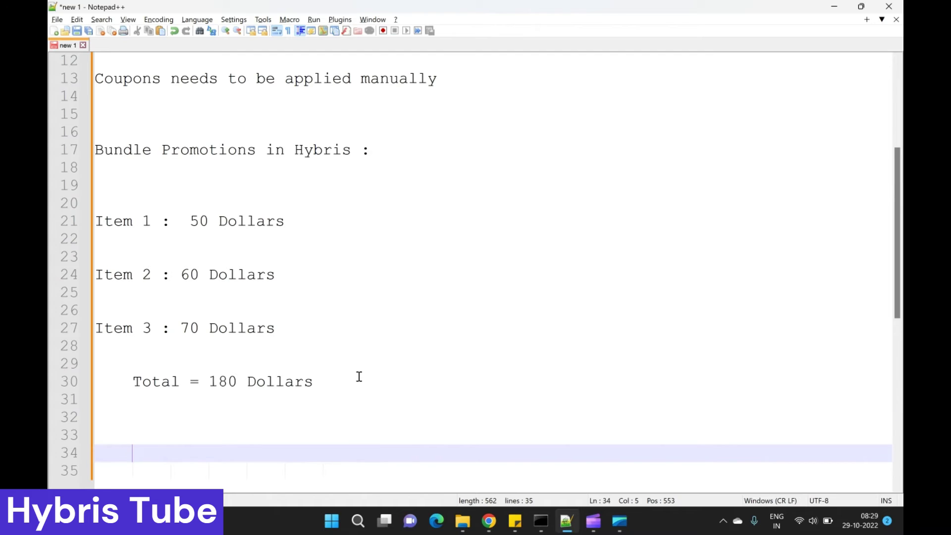
Step: Type the business rule on line 34: items 1, 2 and 3 together cost 150 Dollars
{"action": "type", "text": "Business Cr"}
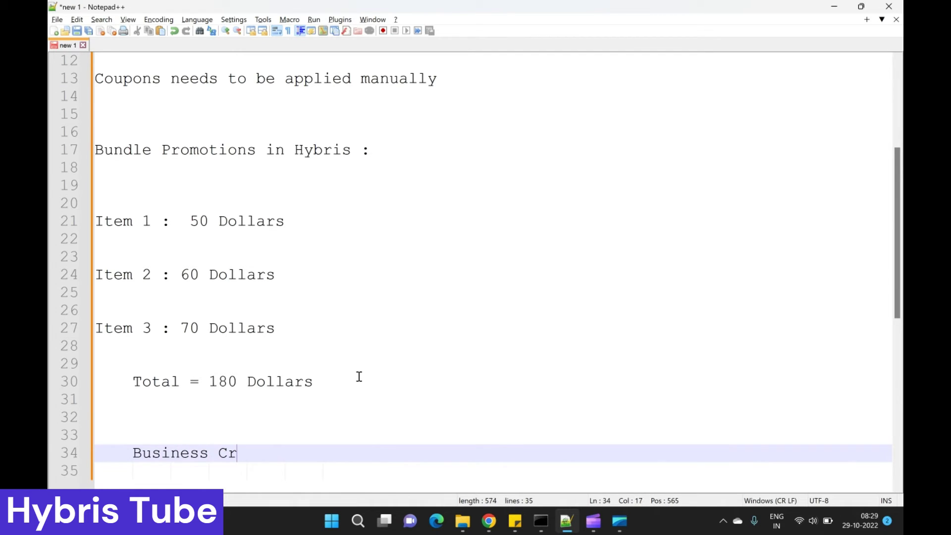
{"action": "type", "text": "eates a ri"}
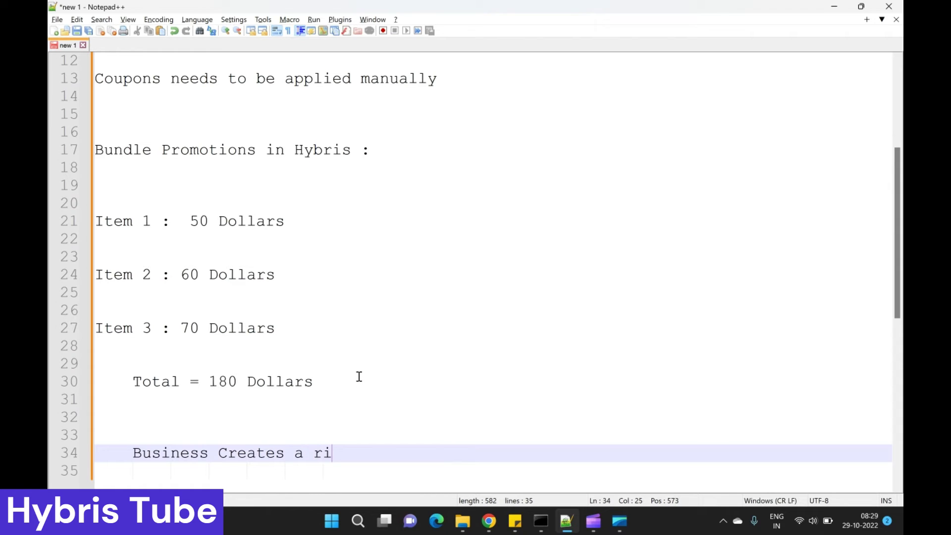
{"action": "key", "text": "BackSpace"}
{"action": "type", "text": "ule that if you "}
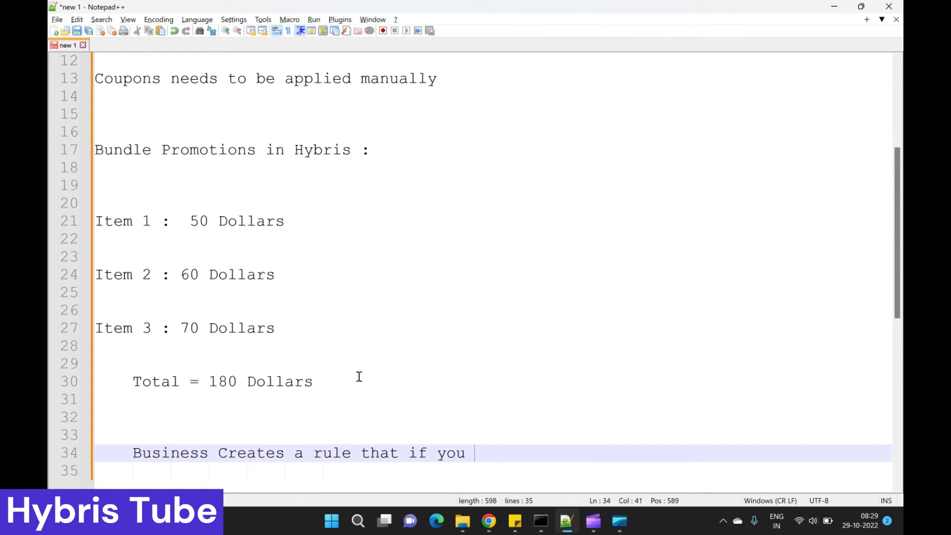
{"action": "type", "text": "item1 , it"}
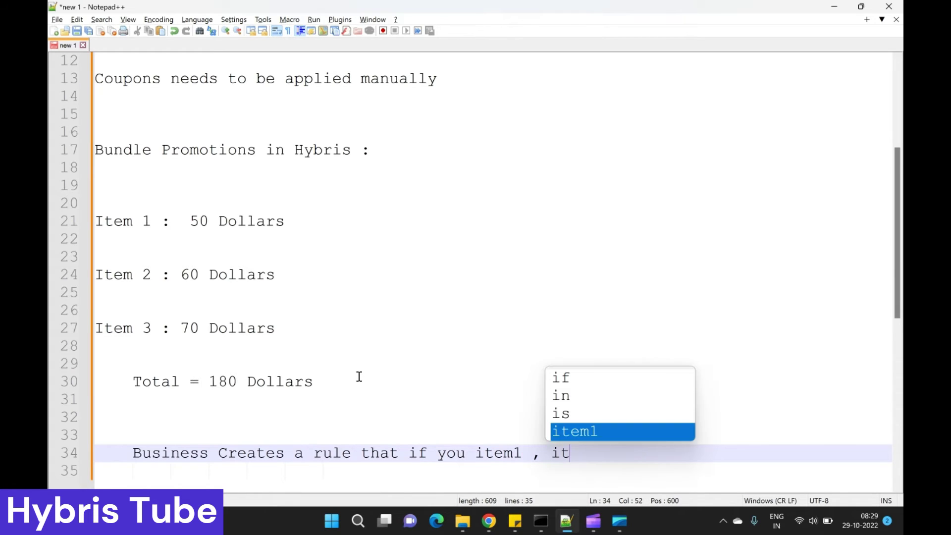
{"action": "type", "text": "em 2 and item 2 and ite"}
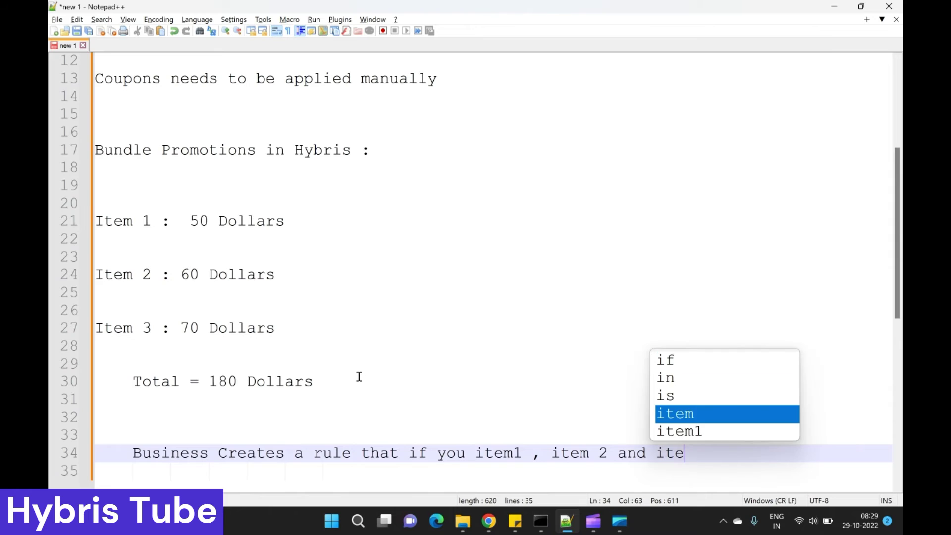
{"action": "type", "text": "m 2 to"}
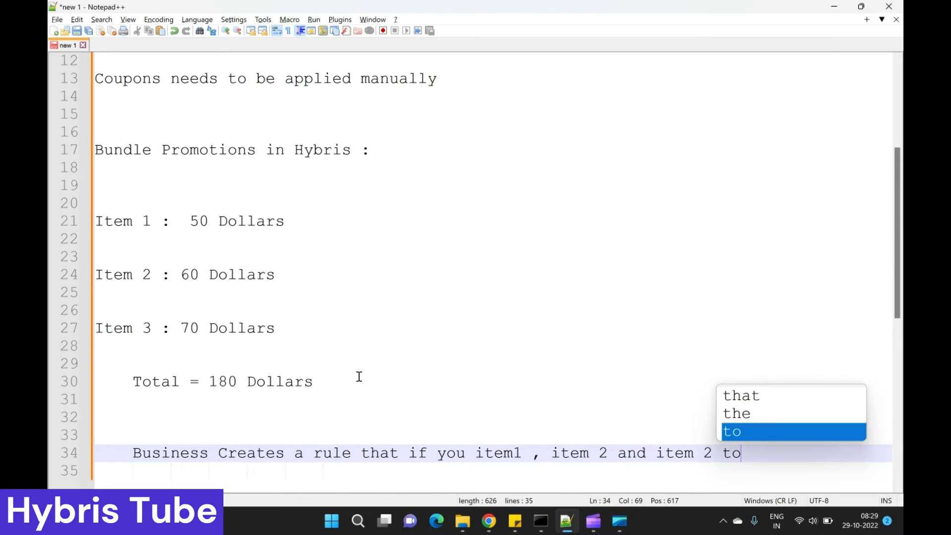
{"action": "type", "text": "gether , "}
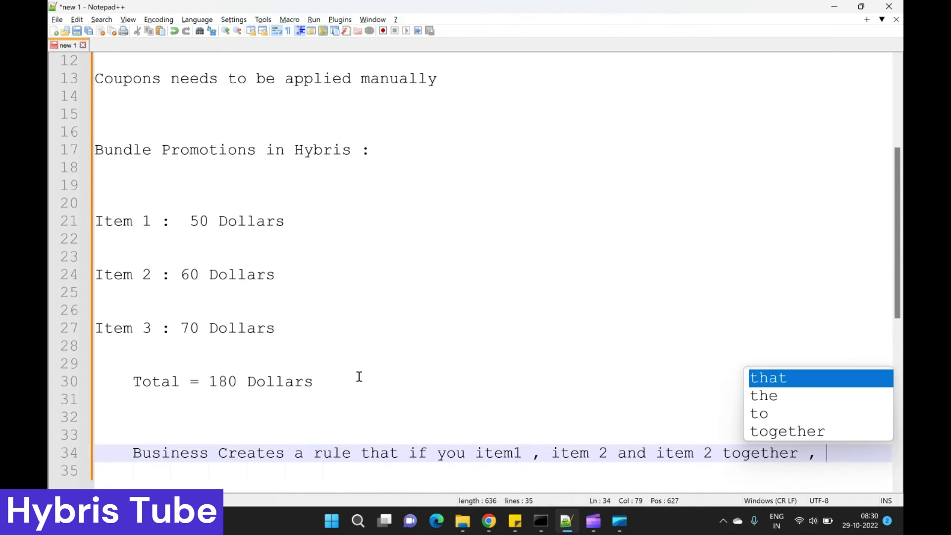
{"action": "type", "text": "then you wi"}
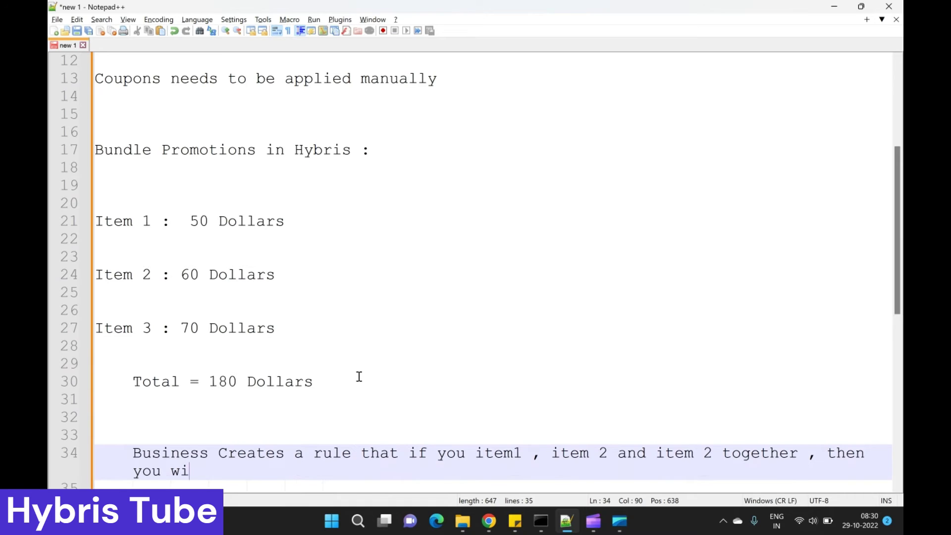
{"action": "type", "text": "ll get all t"}
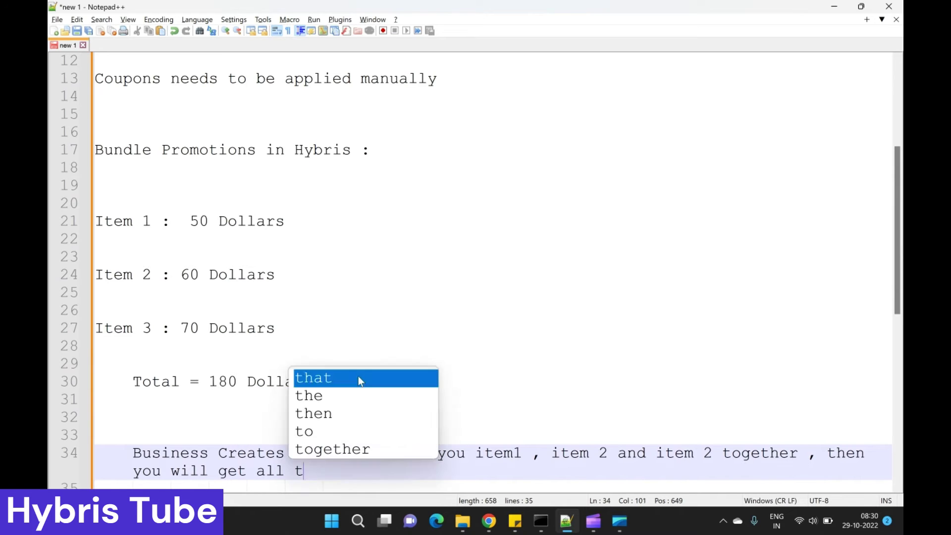
{"action": "type", "text": "hese 3 i"}
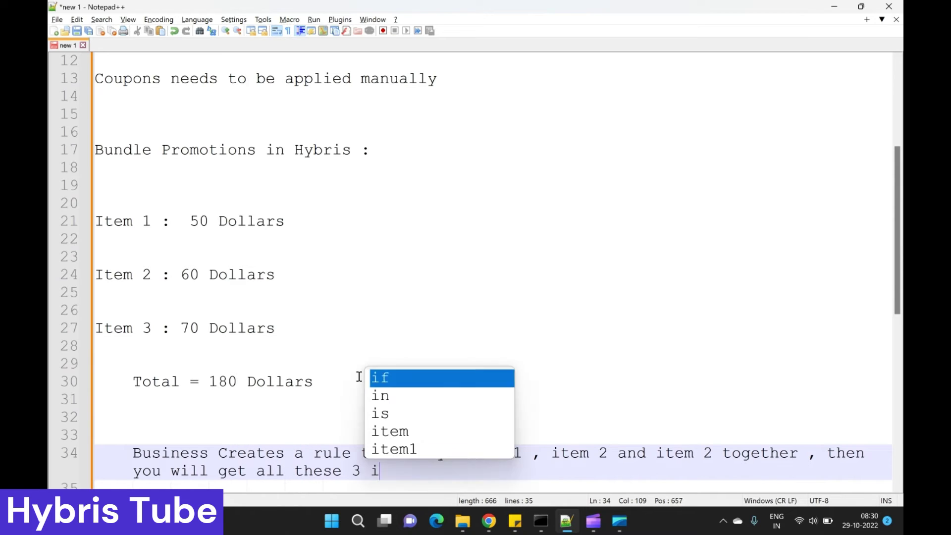
{"action": "type", "text": "tems on 1"}
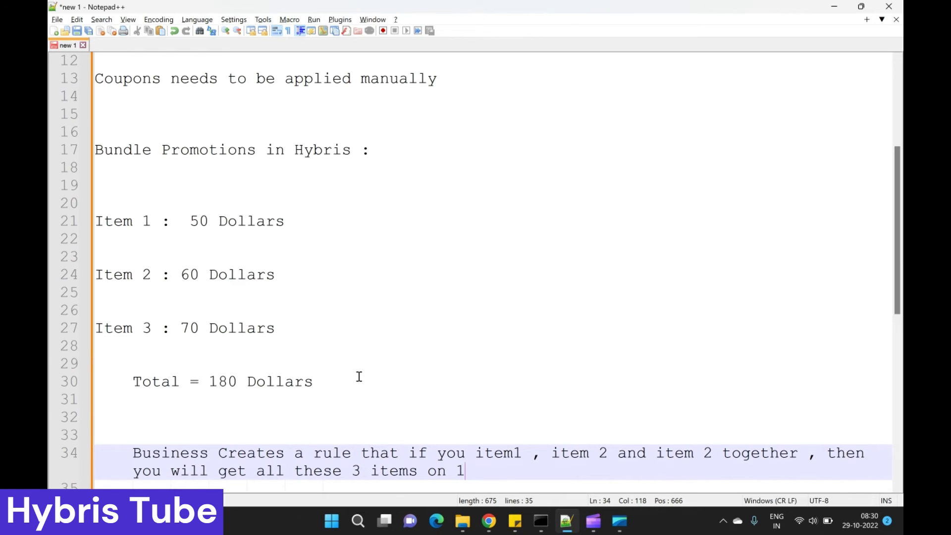
{"action": "type", "text": "50 Doll"}
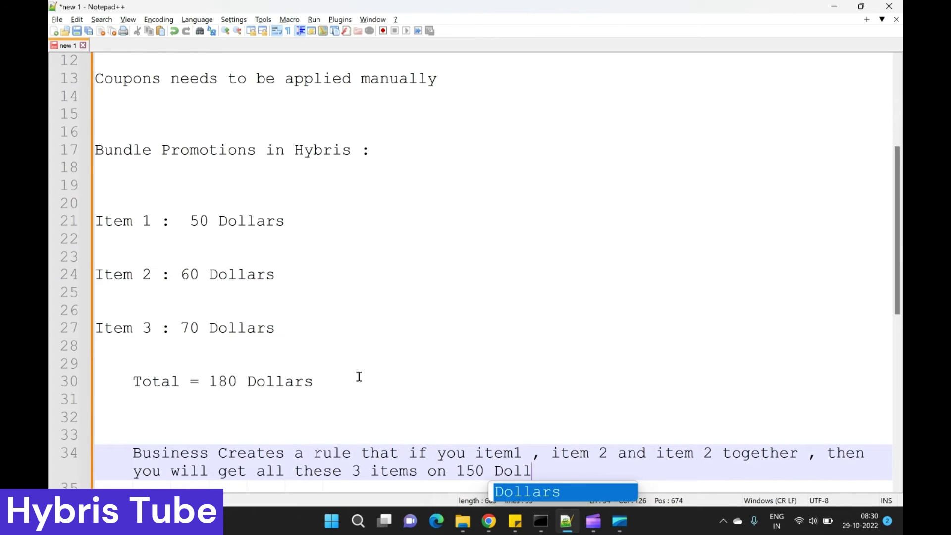
{"action": "type", "text": "ars "}
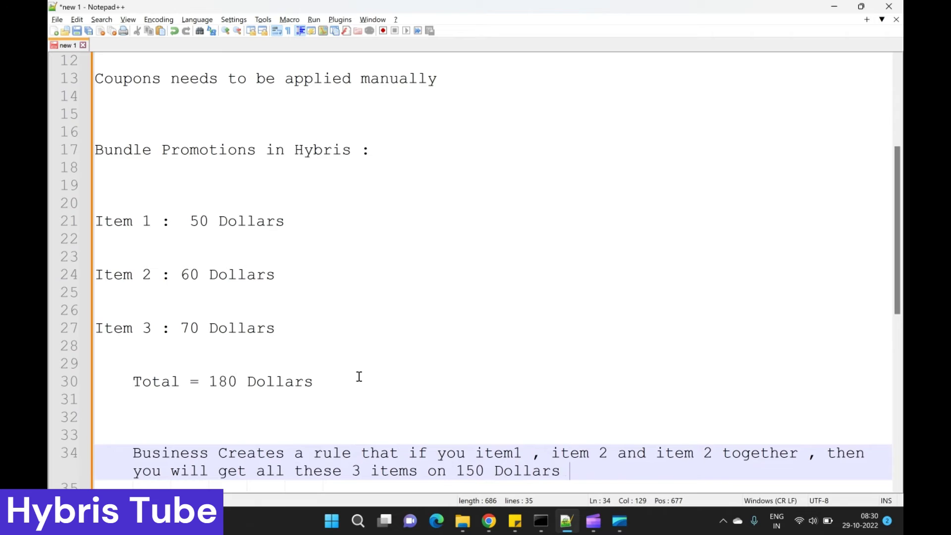
{"action": "type", "text": "only"}
Step: Highlight the 180 Dollars total, 150 Dollars bundle price, item price lines and the rule sentence
{"action": "left_click_drag", "start_coordinate": [203, 384], "coordinate": [352, 375]}
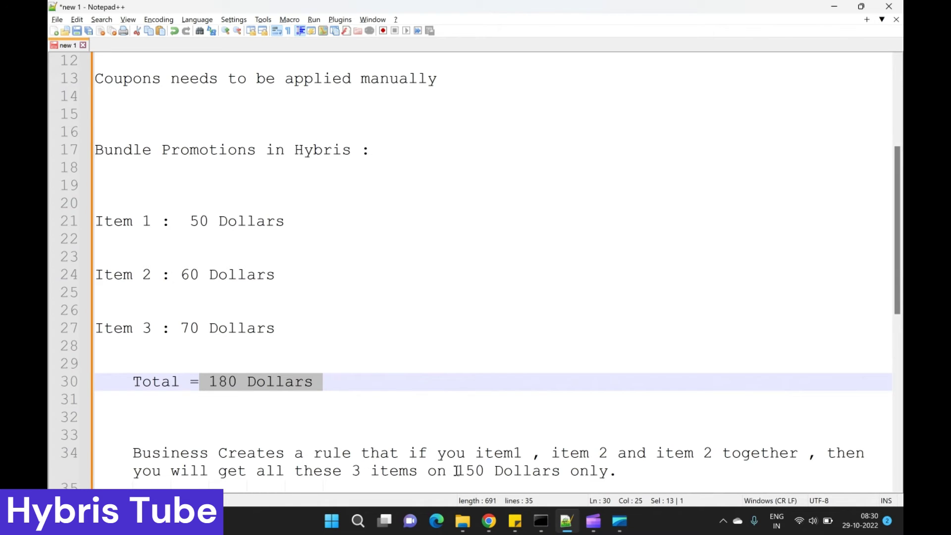
{"action": "left_click_drag", "start_coordinate": [454, 471], "coordinate": [573, 474]}
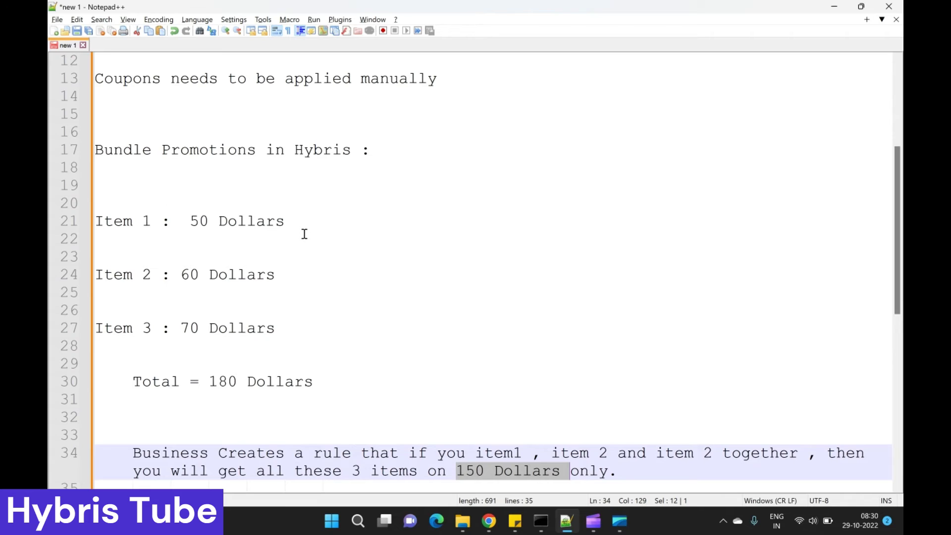
{"action": "left_click_drag", "start_coordinate": [303, 221], "coordinate": [58, 218]}
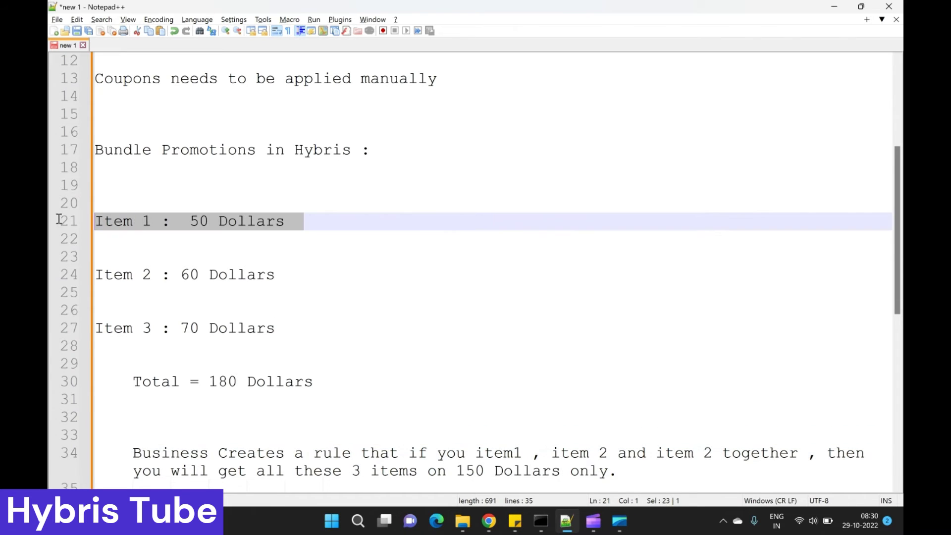
{"action": "double_click", "coordinate": [268, 454]}
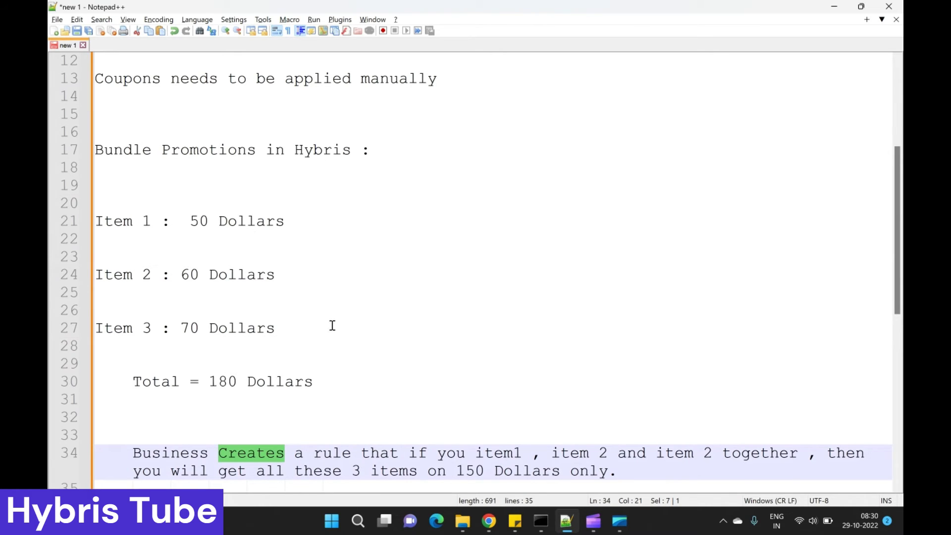
{"action": "left_click_drag", "start_coordinate": [331, 327], "coordinate": [100, 210]}
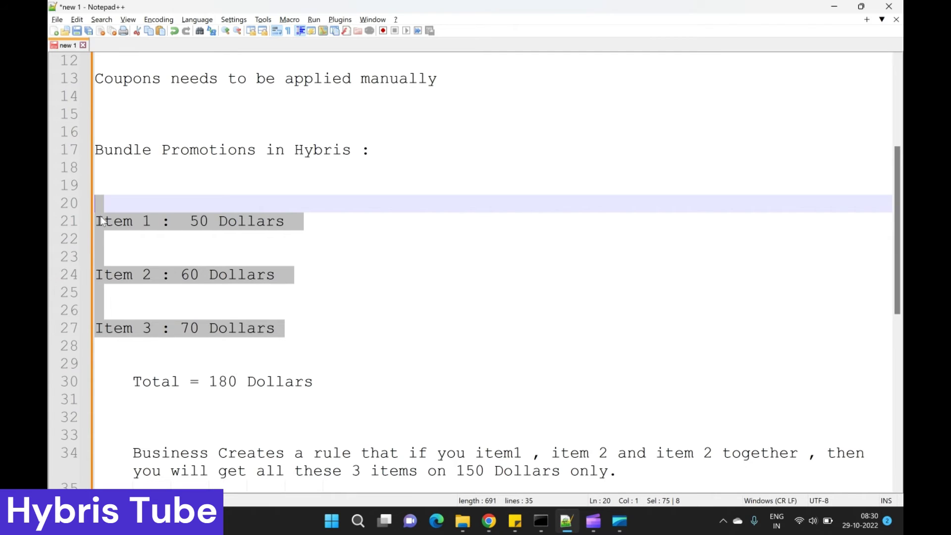
{"action": "scroll", "coordinate": [243, 350], "scroll_direction": "down", "scroll_amount": 2}
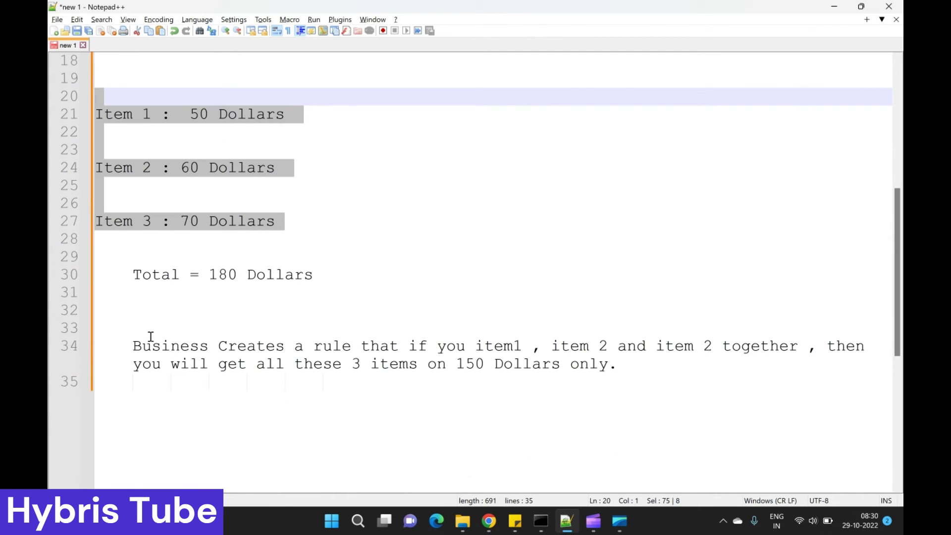
{"action": "left_click_drag", "start_coordinate": [137, 330], "coordinate": [225, 389]}
Step: Add line 35 'To fulfill this rule , we create a Bundle Promotion.' followed by blank lines
{"action": "left_click", "coordinate": [208, 401]}
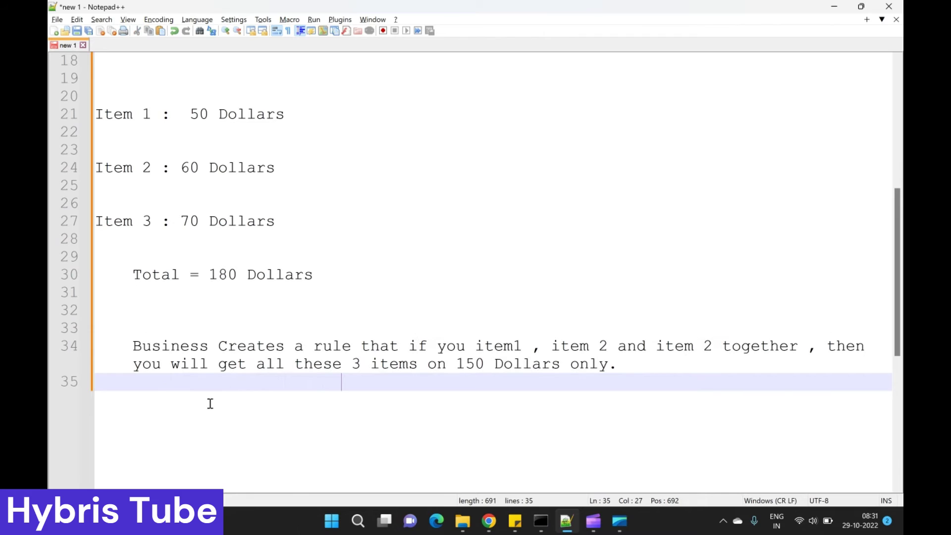
{"action": "type", "text": "T"}
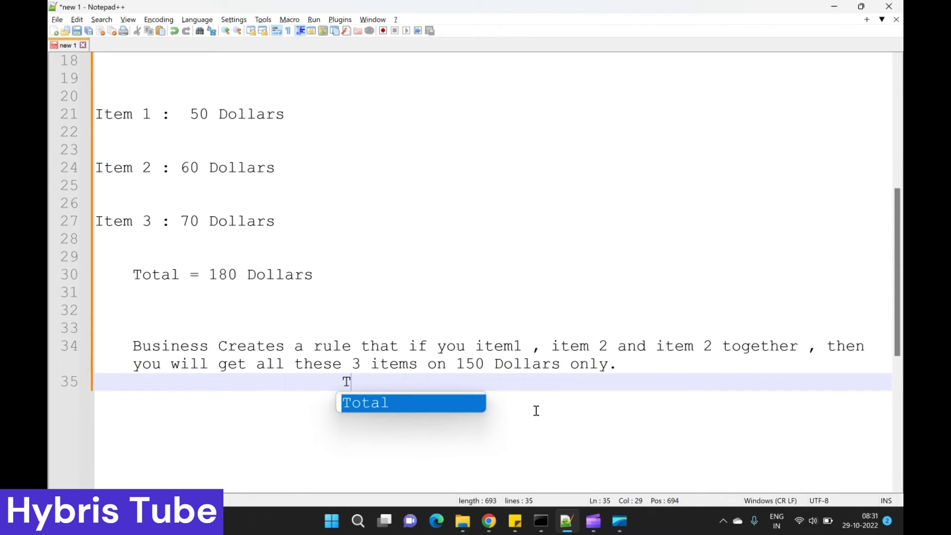
{"action": "type", "text": "o fulfill"}
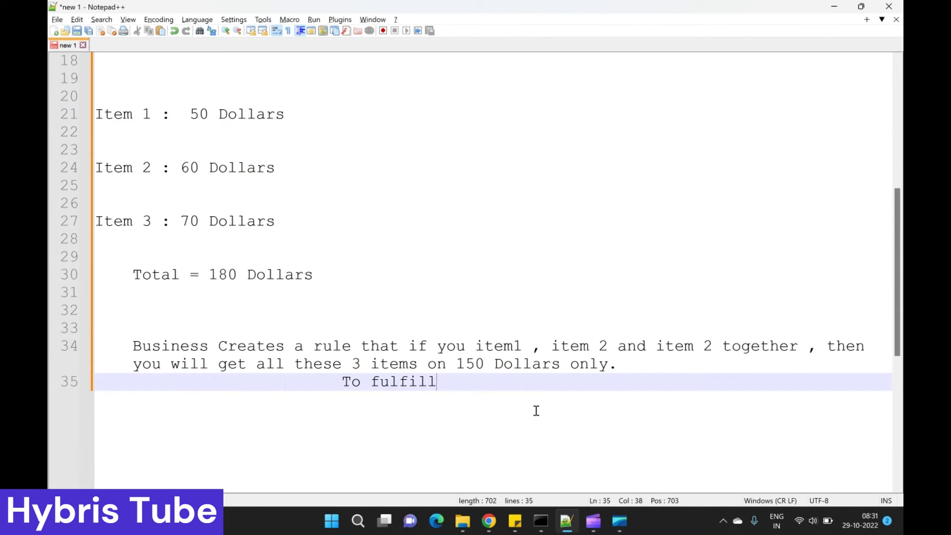
{"action": "type", "text": " this rule"}
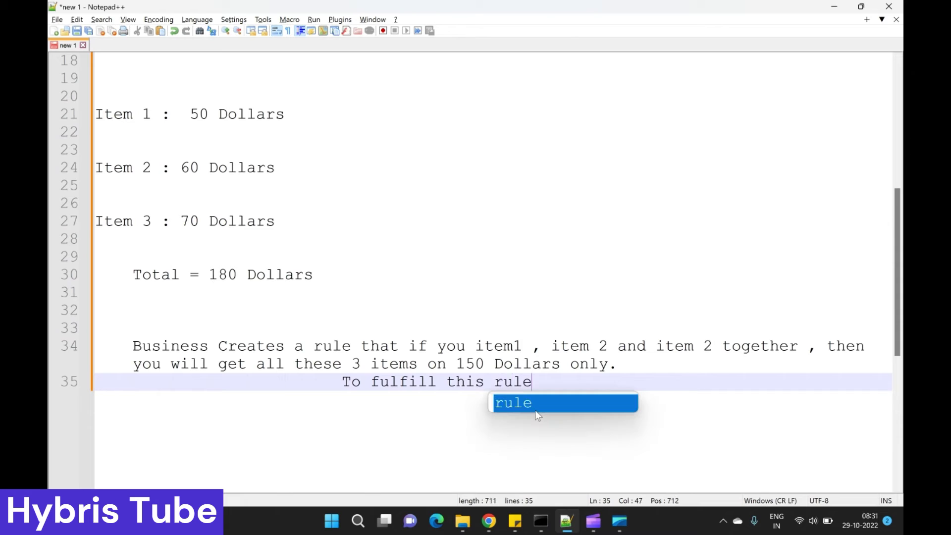
{"action": "type", "text": " , we creat"}
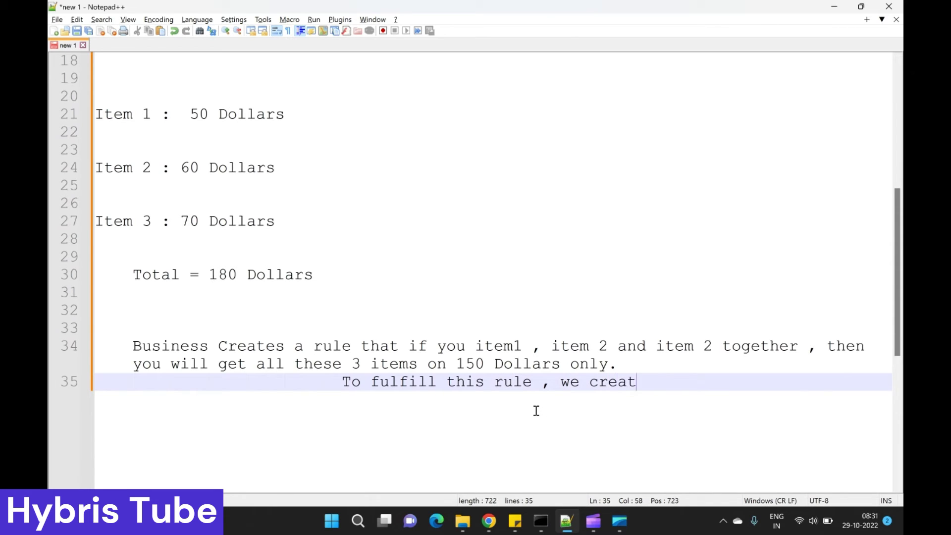
{"action": "type", "text": "e a Bund"}
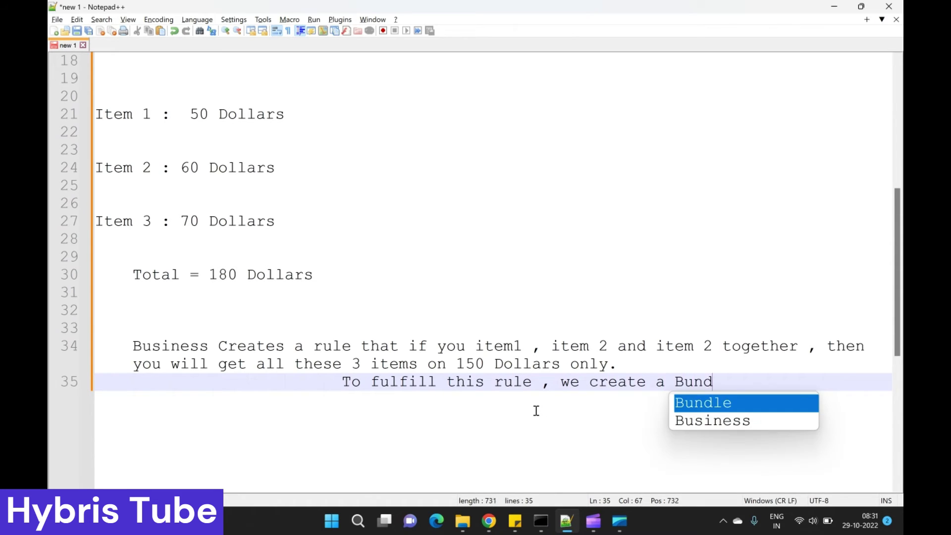
{"action": "type", "text": "le Promotion"}
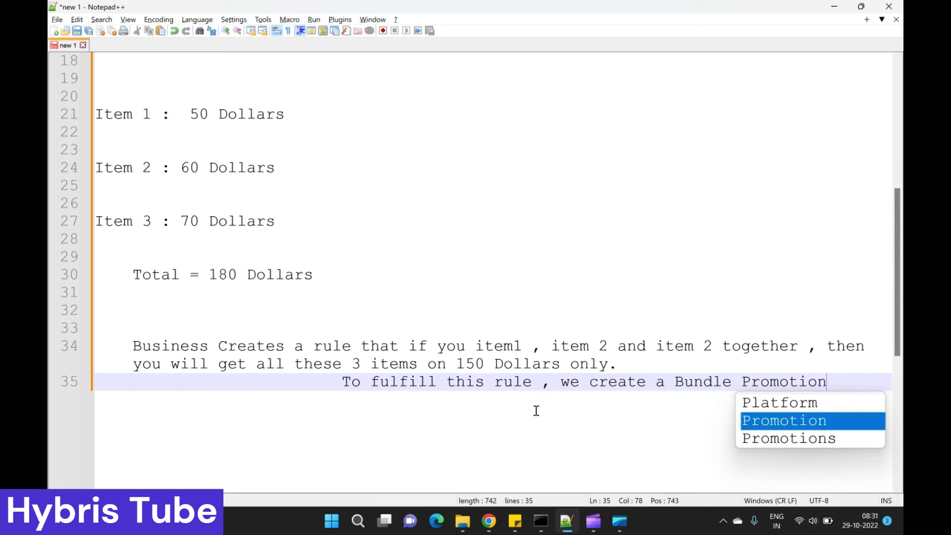
{"action": "type", "text": "."}
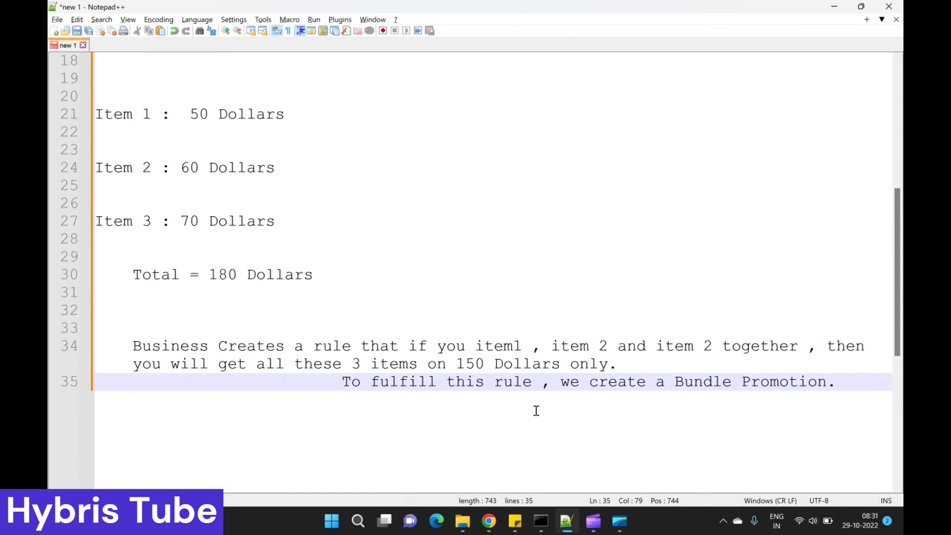
{"action": "key", "text": "Return"}
{"action": "key", "text": "Return"}
{"action": "key", "text": "Return"}
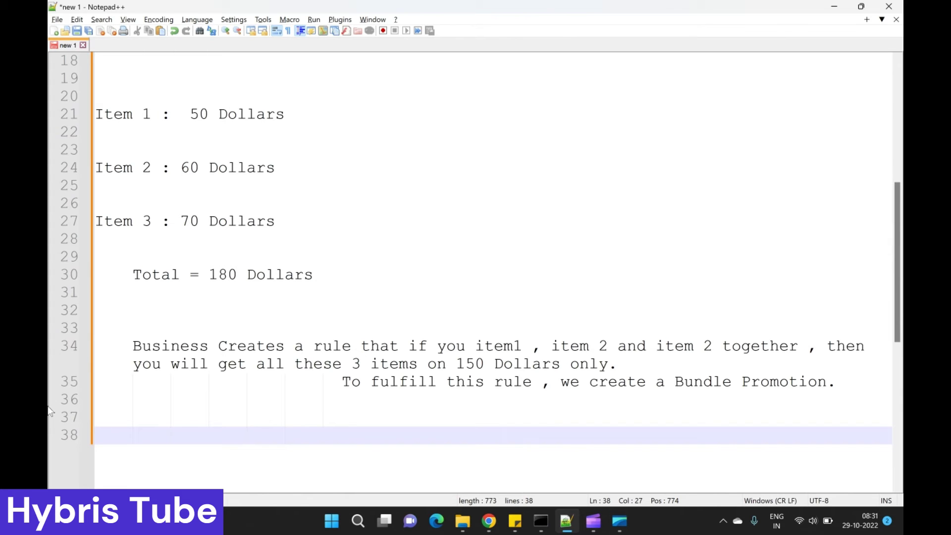
Step: Open the Trope Beanie and Easy Beanie product pages from the cart in new tabs
{"action": "left_click", "coordinate": [489, 521]}
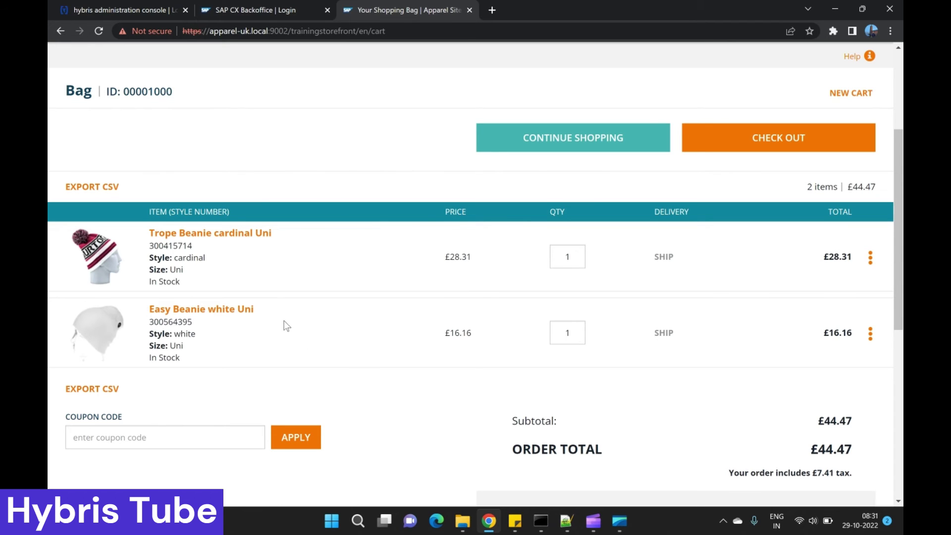
{"action": "scroll", "coordinate": [254, 310], "scroll_direction": "down", "scroll_amount": 1}
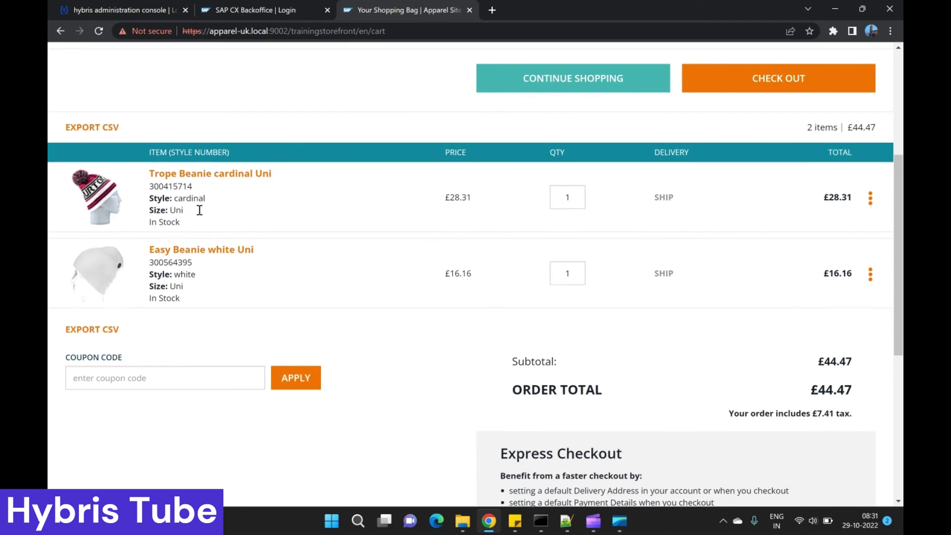
{"action": "right_click", "coordinate": [221, 180]}
{"action": "left_click", "coordinate": [266, 182]}
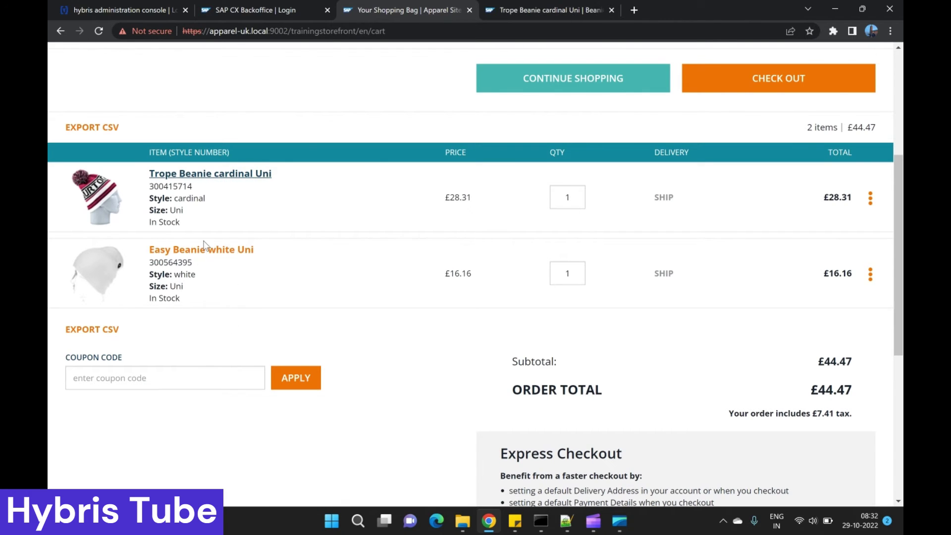
{"action": "right_click", "coordinate": [210, 250]}
{"action": "left_click", "coordinate": [249, 260]}
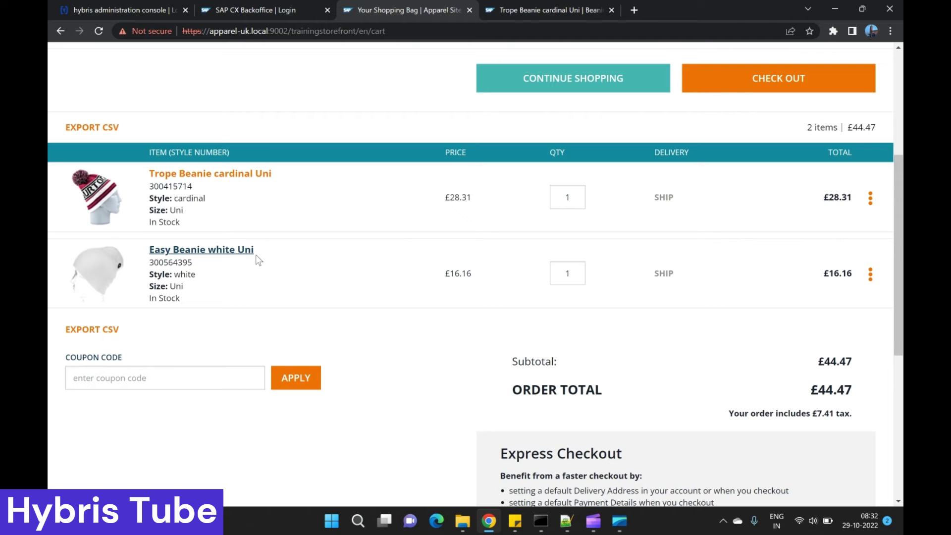
Step: View the Trope Beanie and Easy Beanie white Uni product pages
{"action": "left_click", "coordinate": [492, 5]}
{"action": "scroll", "coordinate": [590, 282], "scroll_direction": "down", "scroll_amount": 5}
{"action": "scroll", "coordinate": [581, 296], "scroll_direction": "up", "scroll_amount": 2}
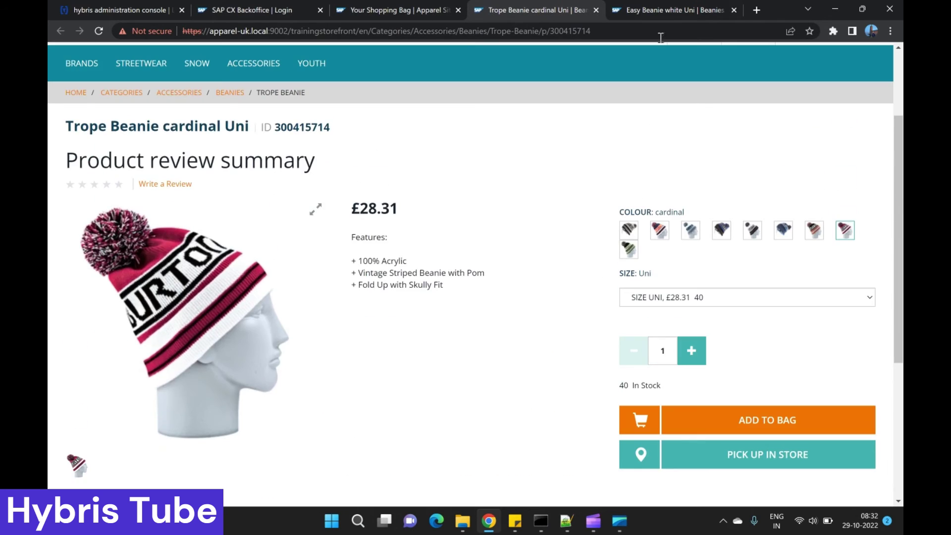
{"action": "left_click", "coordinate": [660, 6]}
{"action": "scroll", "coordinate": [556, 427], "scroll_direction": "down", "scroll_amount": 3}
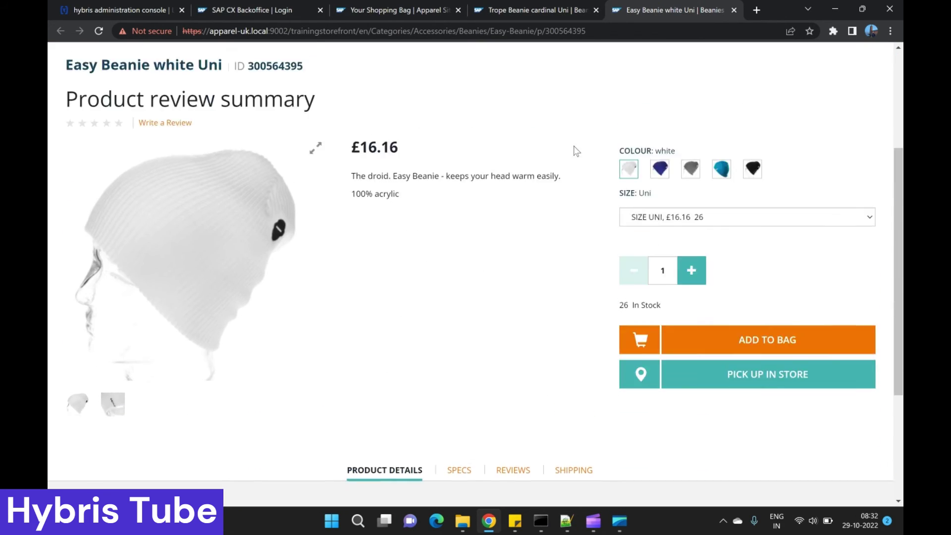
{"action": "scroll", "coordinate": [576, 151], "scroll_direction": "up", "scroll_amount": 3}
Step: Return to the shopping bag and highlight the £44.47 subtotal
{"action": "left_click", "coordinate": [362, 4]}
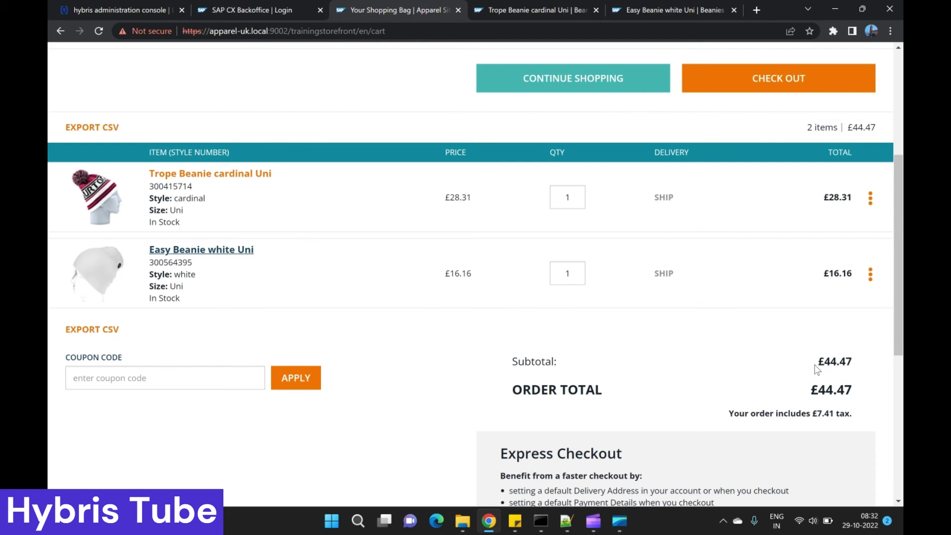
{"action": "left_click_drag", "start_coordinate": [818, 366], "coordinate": [856, 364]}
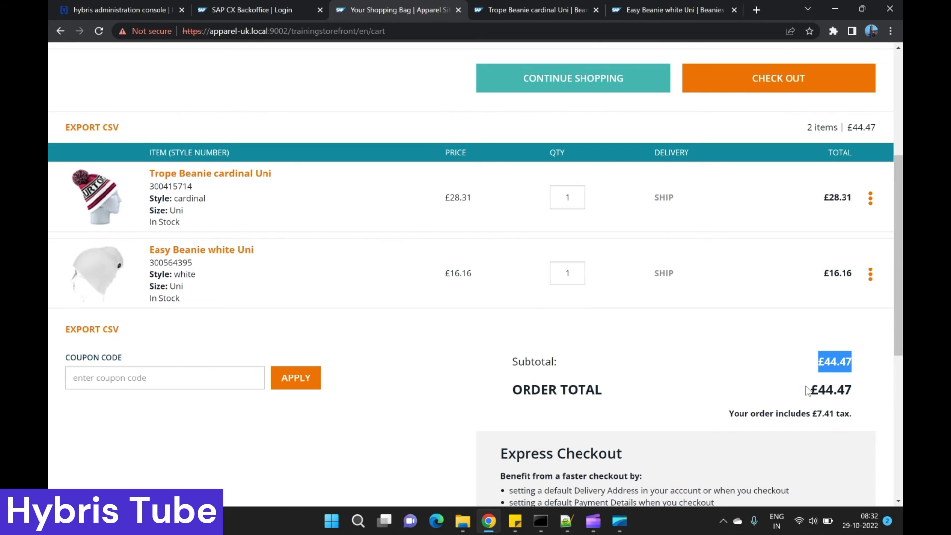
{"action": "left_click", "coordinate": [788, 377]}
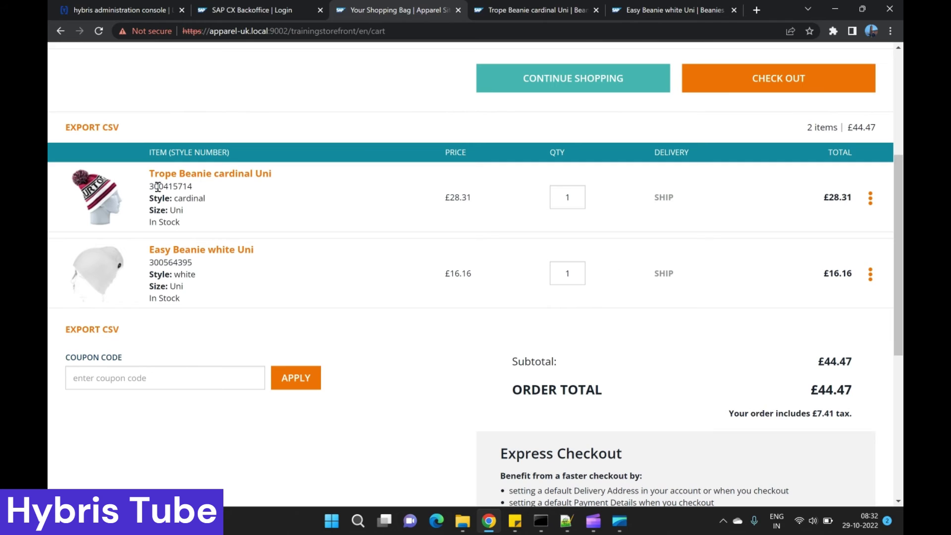
{"action": "left_click_drag", "start_coordinate": [811, 361], "coordinate": [836, 395]}
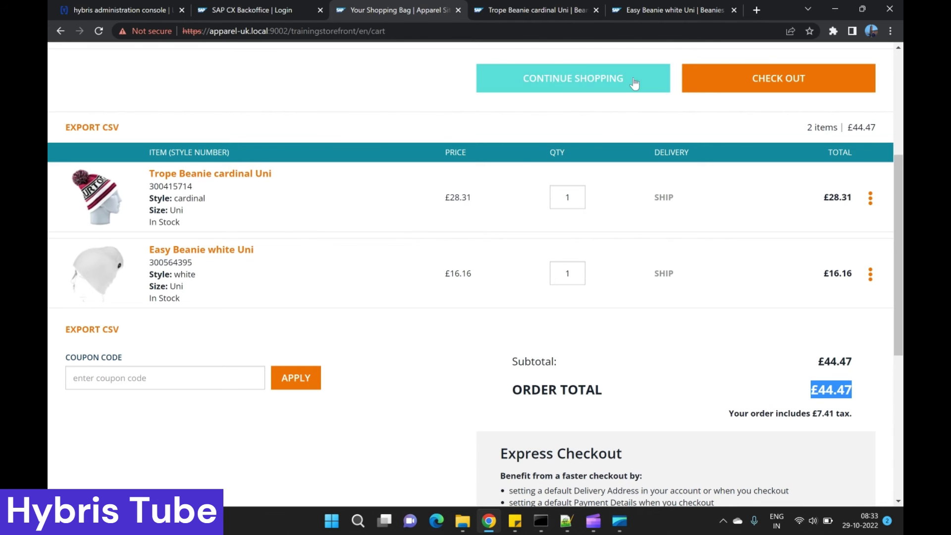
Step: Log in to SAP CX Backoffice with the administrator username and password
{"action": "left_click", "coordinate": [252, 9]}
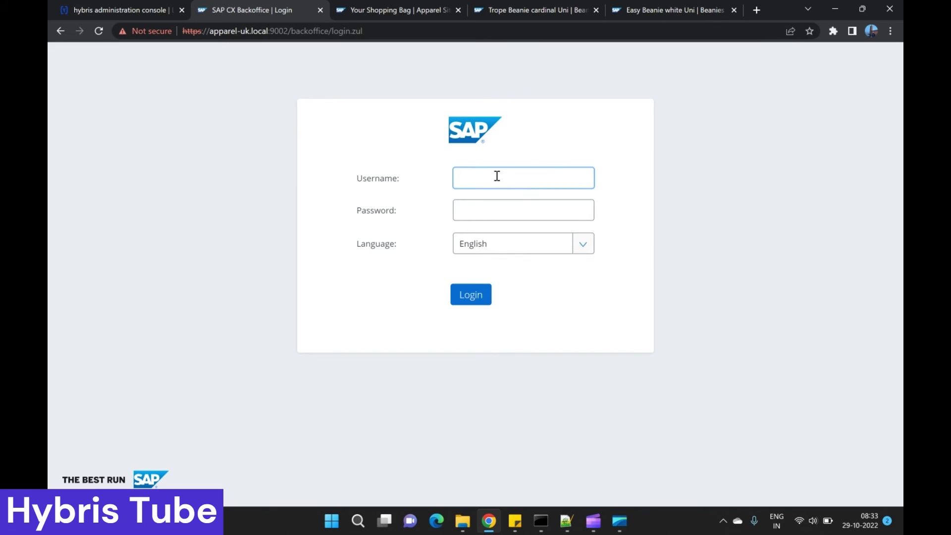
{"action": "type", "text": "admin"}
{"action": "key", "text": "Tab"}
{"action": "type", "text": "n"}
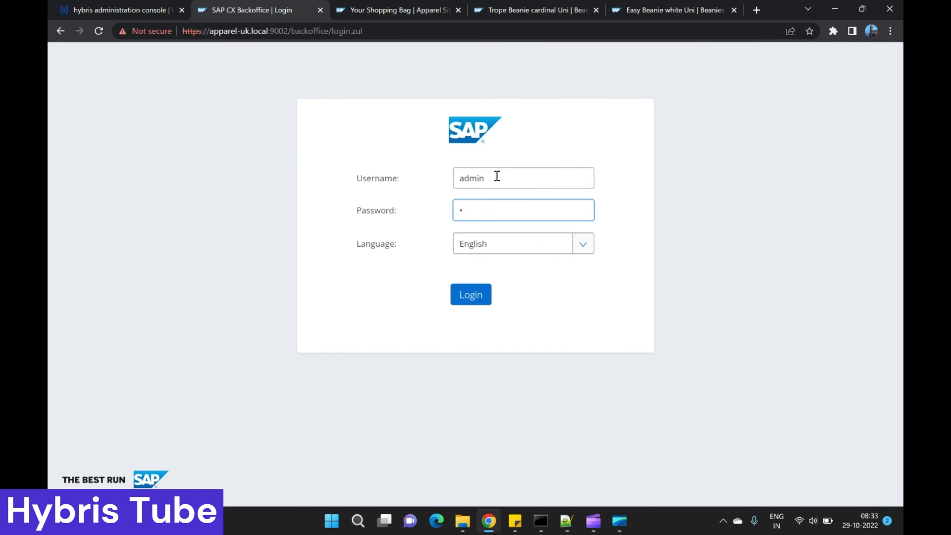
{"action": "key", "text": "Return"}
Step: Check the server console, then expand Marketing in the Administration Cockpit navigation tree
{"action": "left_click", "coordinate": [541, 521]}
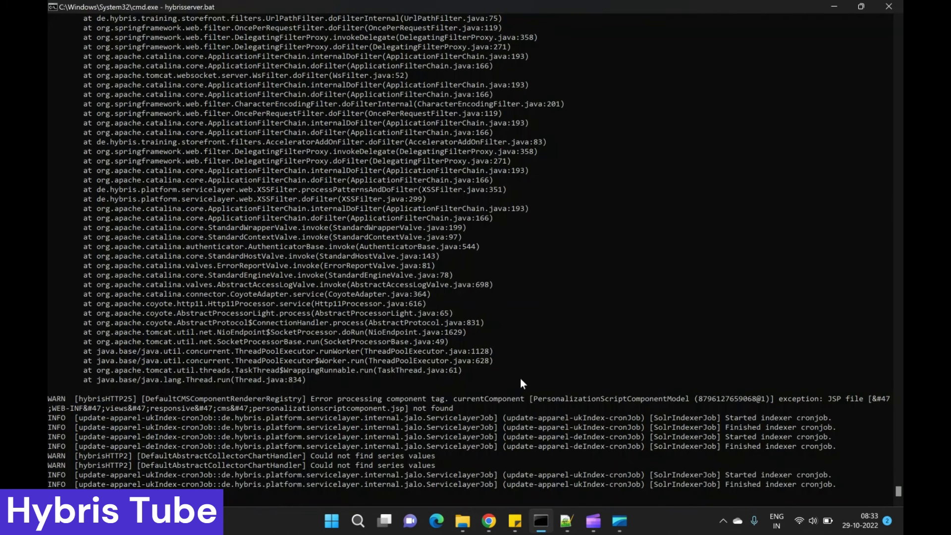
{"action": "left_click", "coordinate": [485, 322]}
{"action": "key", "text": "alt+Tab"}
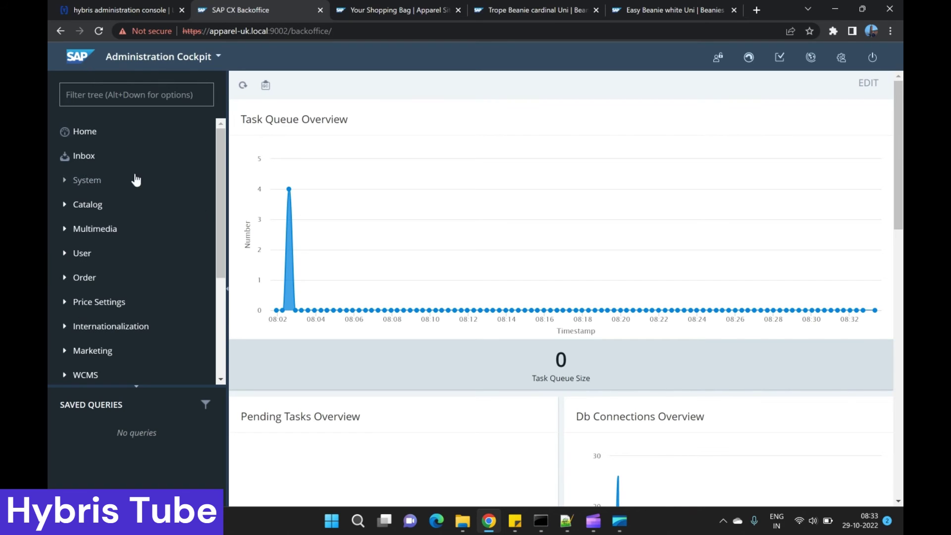
{"action": "scroll", "coordinate": [149, 287], "scroll_direction": "down", "scroll_amount": 3}
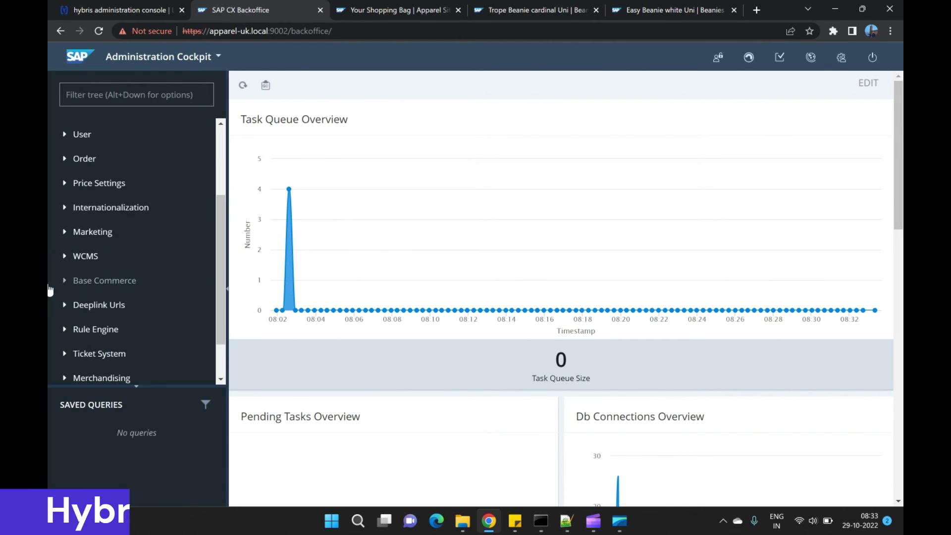
{"action": "left_click", "coordinate": [65, 234]}
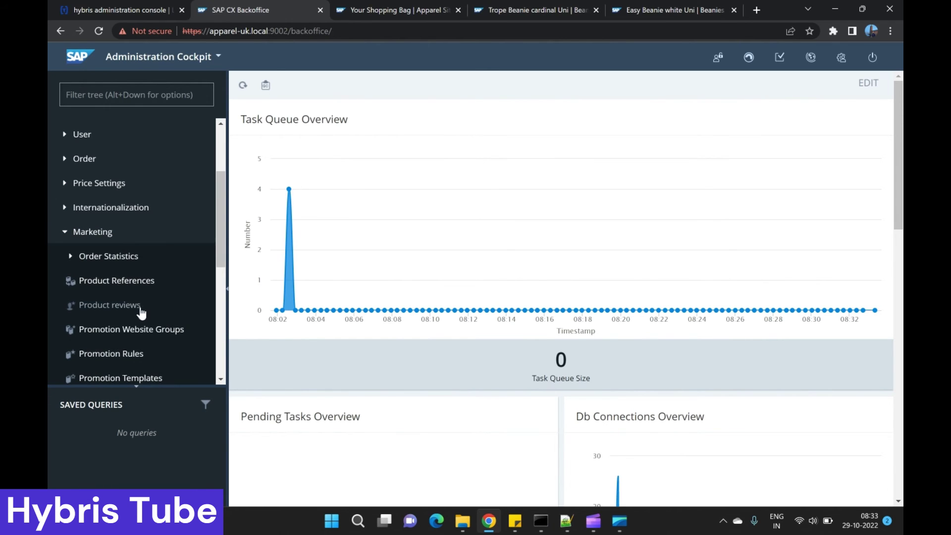
{"action": "scroll", "coordinate": [159, 246], "scroll_direction": "down", "scroll_amount": 2}
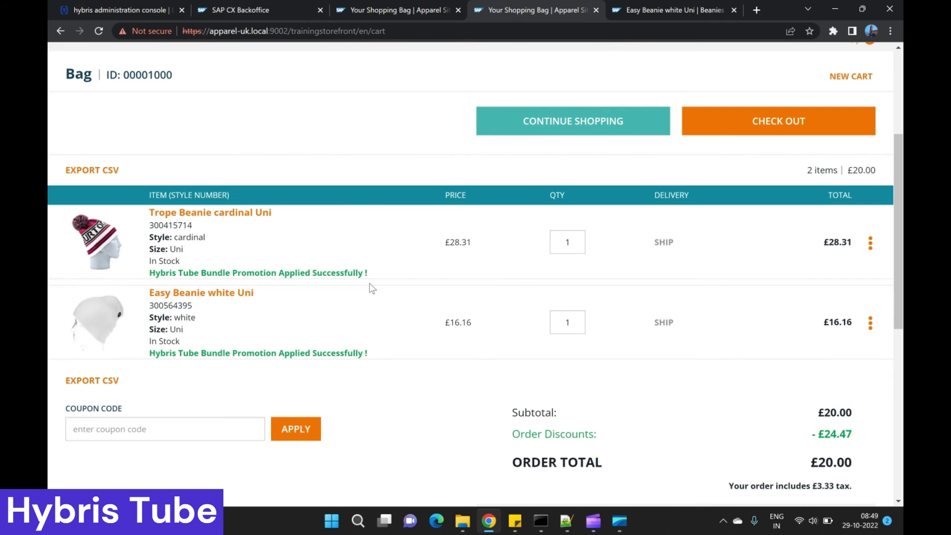
{"action": "left_click_drag", "start_coordinate": [176, 272], "coordinate": [150, 273]}
{"action": "scroll", "coordinate": [874, 404], "scroll_direction": "down", "scroll_amount": 1}
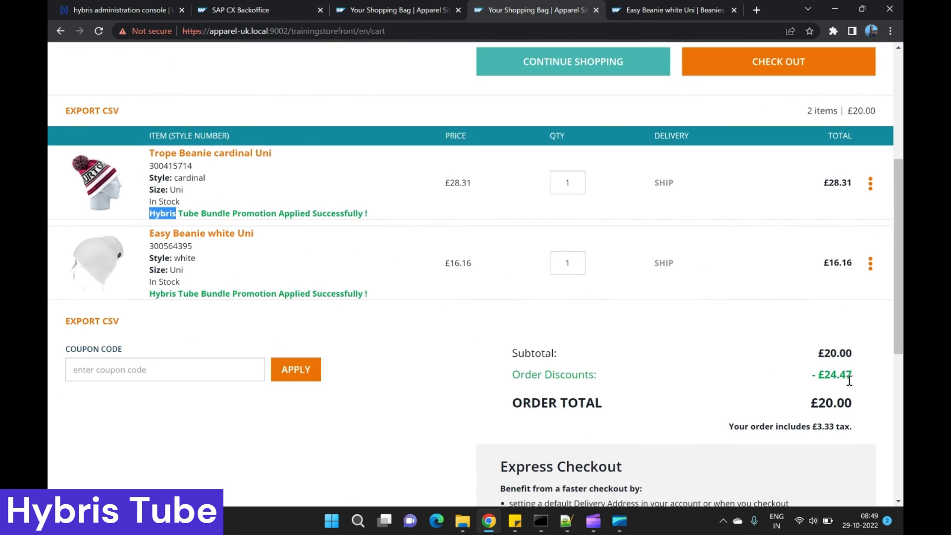
{"action": "left_click_drag", "start_coordinate": [817, 355], "coordinate": [857, 356]}
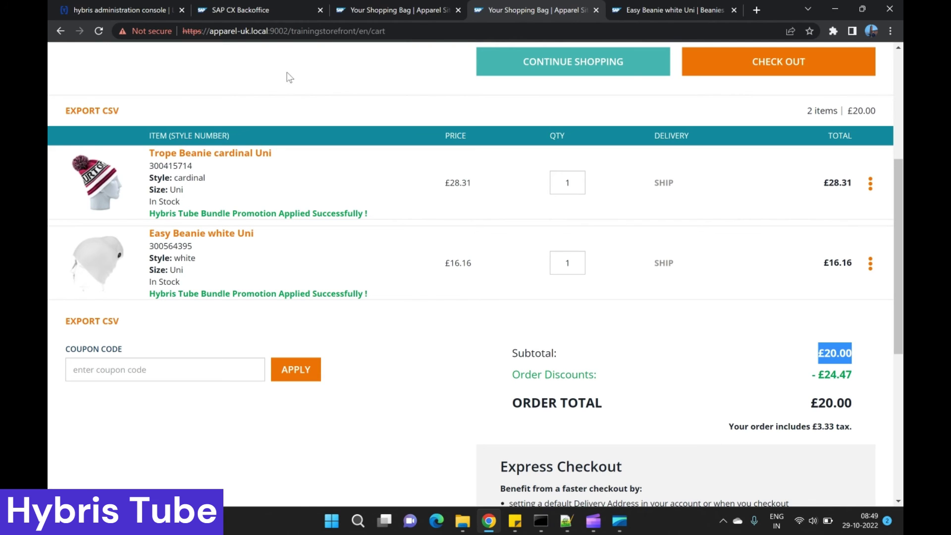
{"action": "left_click", "coordinate": [267, 10]}
{"action": "scroll", "coordinate": [571, 428], "scroll_direction": "down", "scroll_amount": 3}
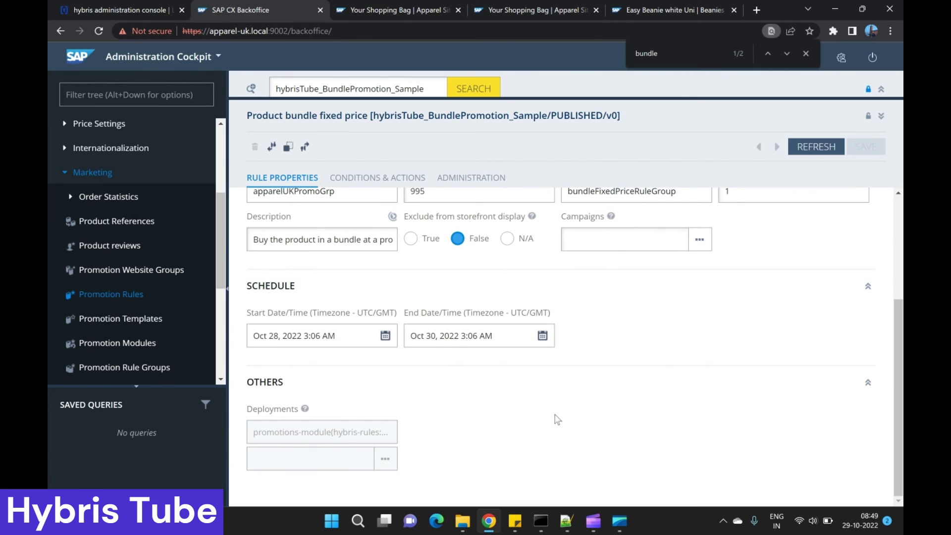
{"action": "key", "text": "ctrl+9"}
{"action": "left_click", "coordinate": [494, 10]}
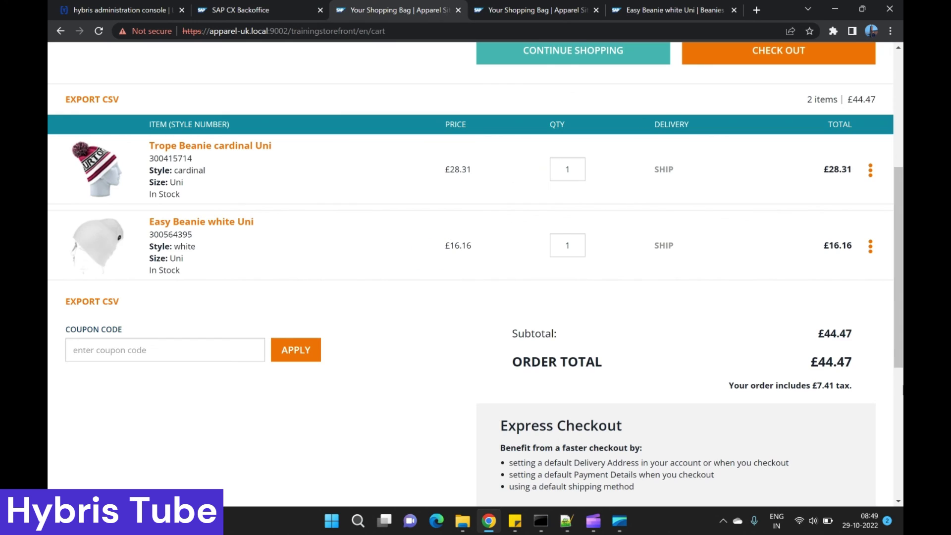
{"action": "left_click", "coordinate": [545, 6]}
{"action": "left_click", "coordinate": [347, 3]}
{"action": "left_click_drag", "start_coordinate": [818, 333], "coordinate": [851, 334]}
{"action": "key", "text": "ctrl+Tab"}
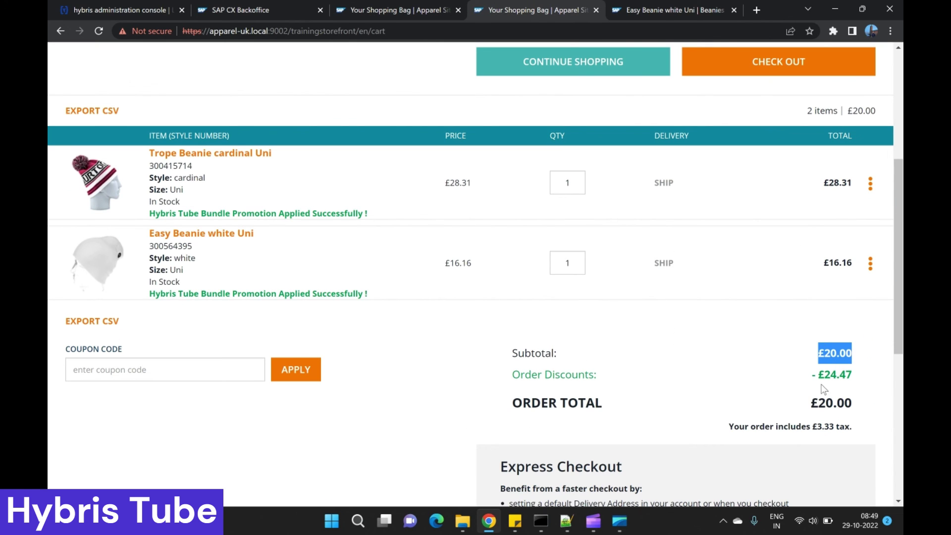
{"action": "left_click", "coordinate": [817, 377]}
{"action": "left_click_drag", "start_coordinate": [807, 376], "coordinate": [856, 379]}
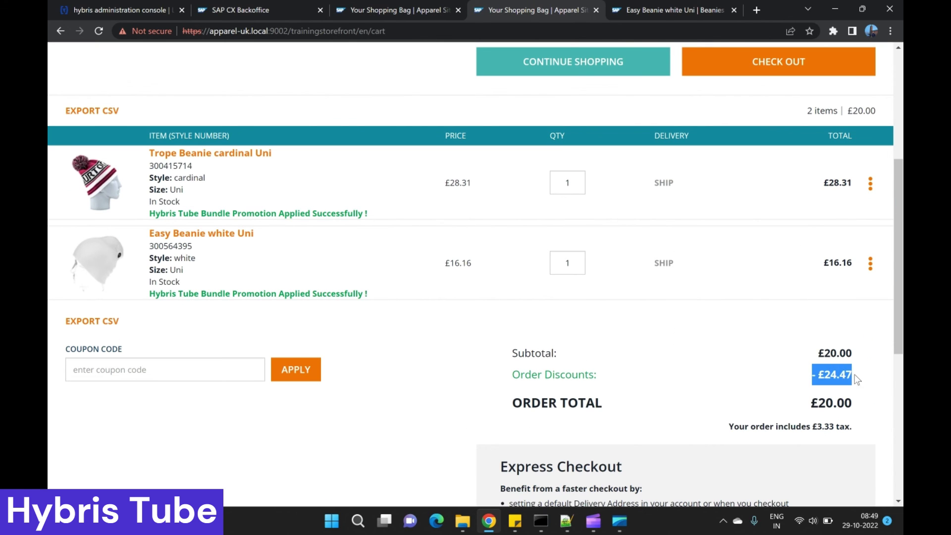
{"action": "triple_click", "coordinate": [836, 353]}
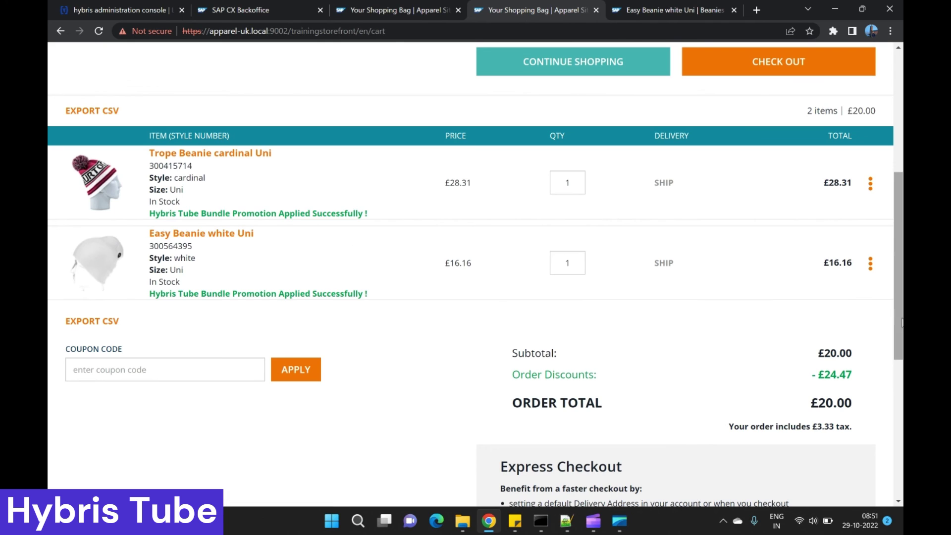
Step: Change both beanie quantities from 1 to 2, giving a £64.47 total with £24.47 discount
{"action": "left_click_drag", "start_coordinate": [817, 356], "coordinate": [886, 355]}
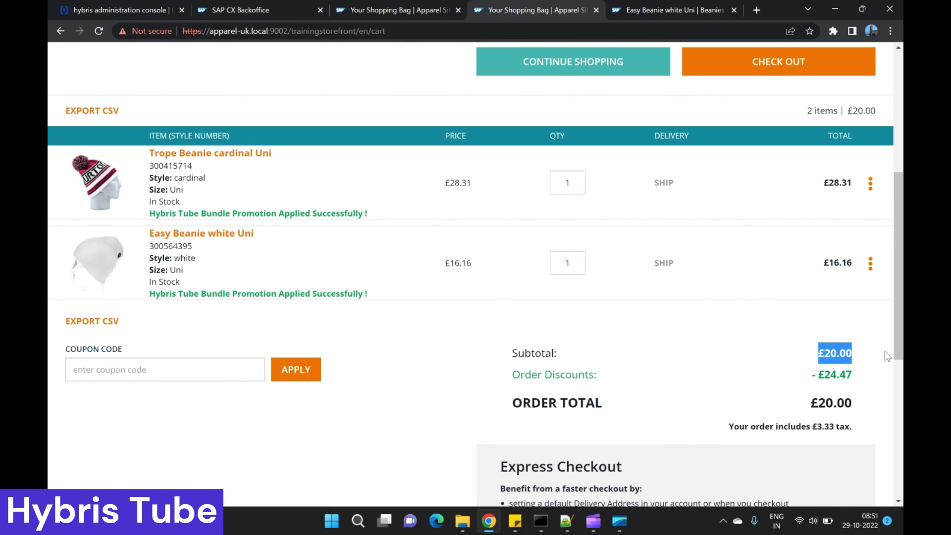
{"action": "double_click", "coordinate": [570, 185]}
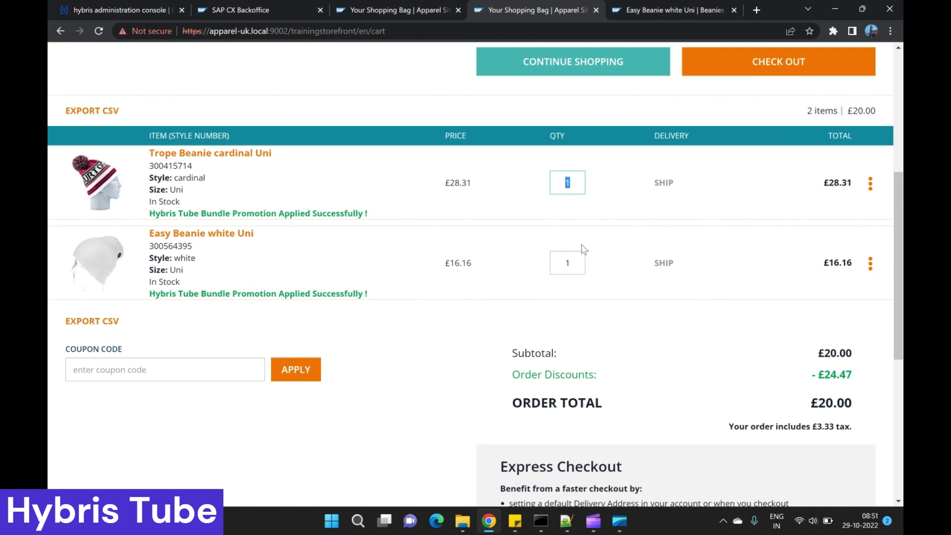
{"action": "type", "text": "2"}
{"action": "double_click", "coordinate": [551, 266]}
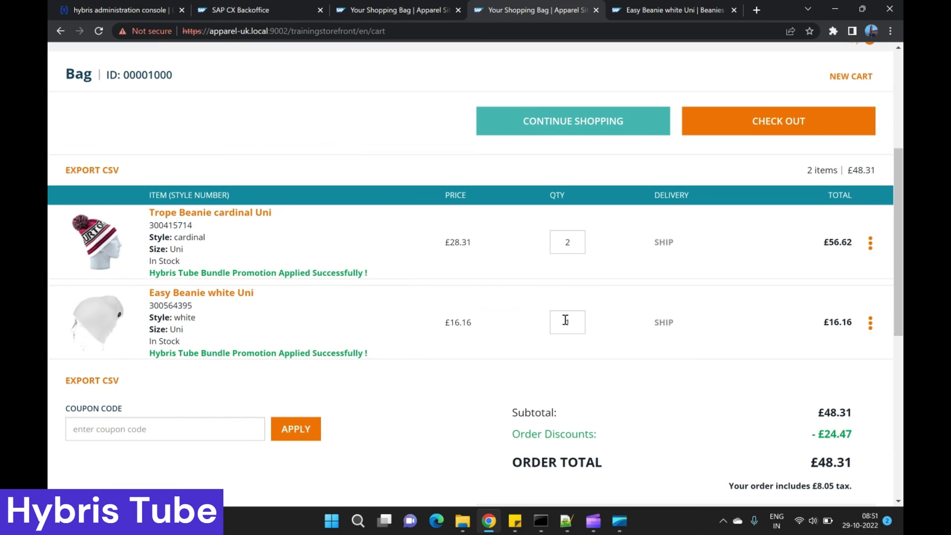
{"action": "double_click", "coordinate": [565, 320]}
{"action": "type", "text": "2"}
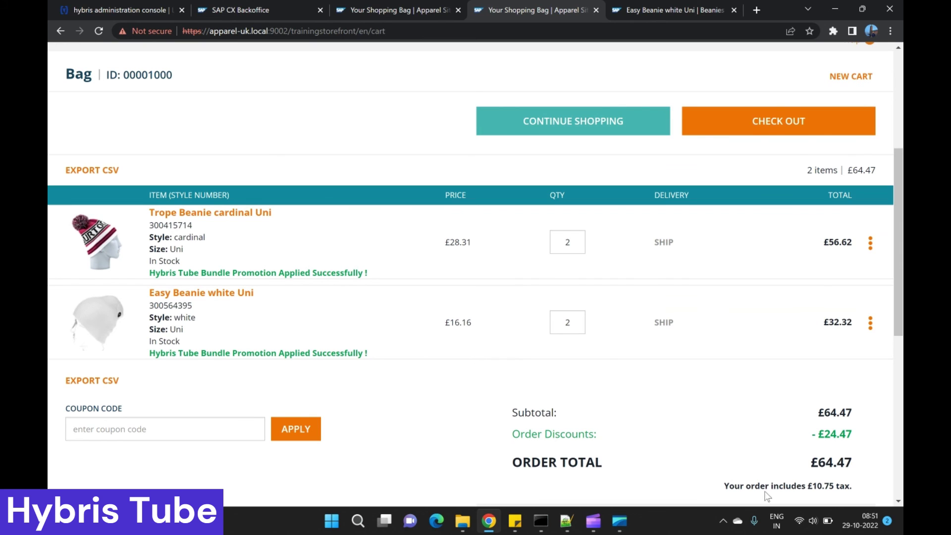
{"action": "left_click_drag", "start_coordinate": [807, 437], "coordinate": [865, 430]}
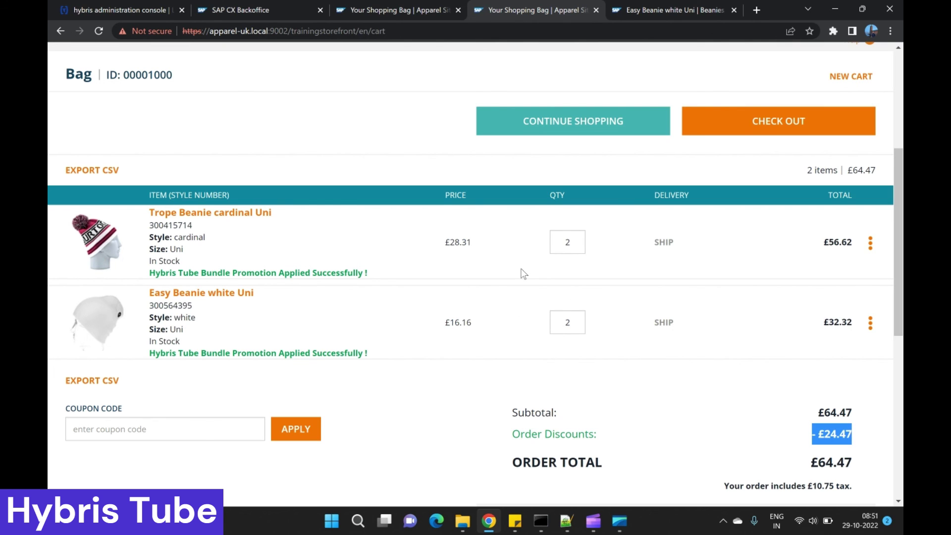
Step: Scroll the hybrisTube_BundlePromotion_Sample Conditions & Actions up to its Info Message section
{"action": "left_click", "coordinate": [242, 10]}
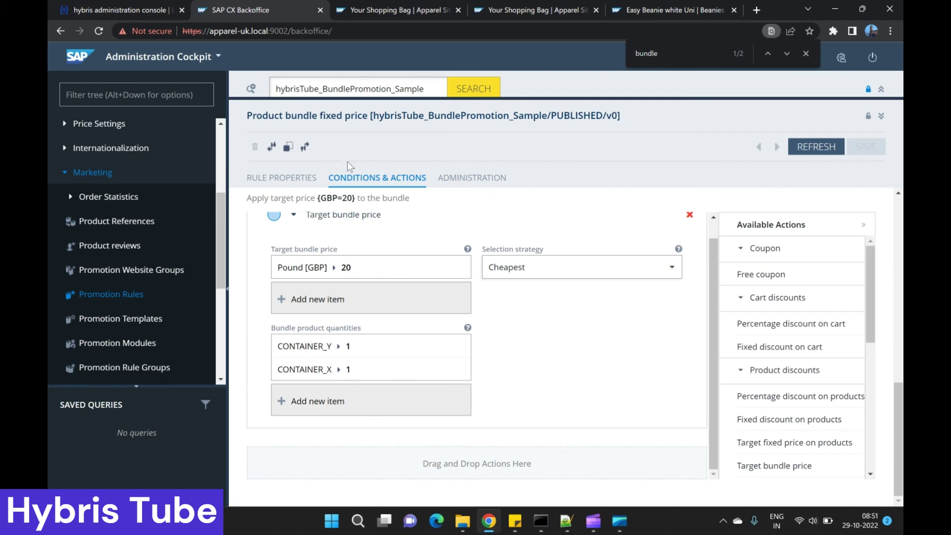
{"action": "scroll", "coordinate": [595, 375], "scroll_direction": "up", "scroll_amount": 1}
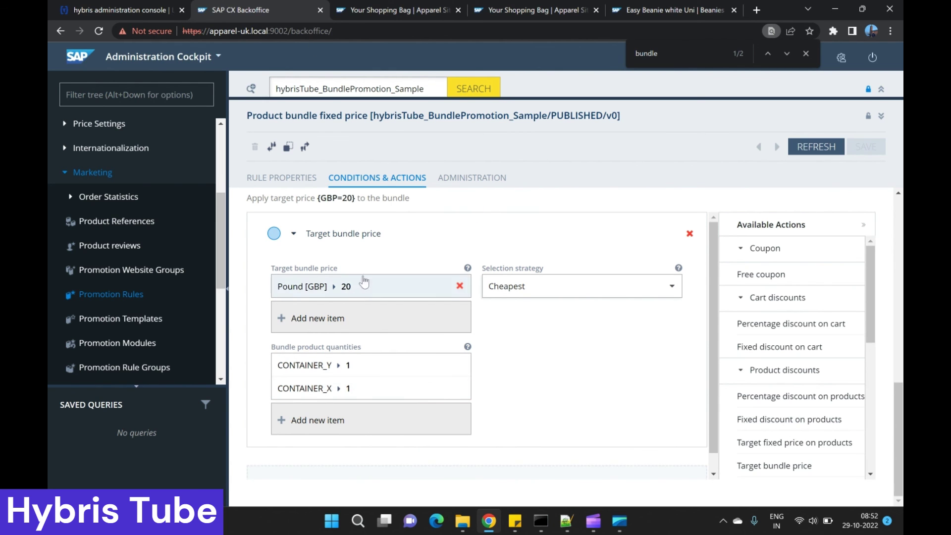
{"action": "scroll", "coordinate": [450, 320], "scroll_direction": "up", "scroll_amount": 4}
{"action": "scroll", "coordinate": [457, 319], "scroll_direction": "up", "scroll_amount": 8}
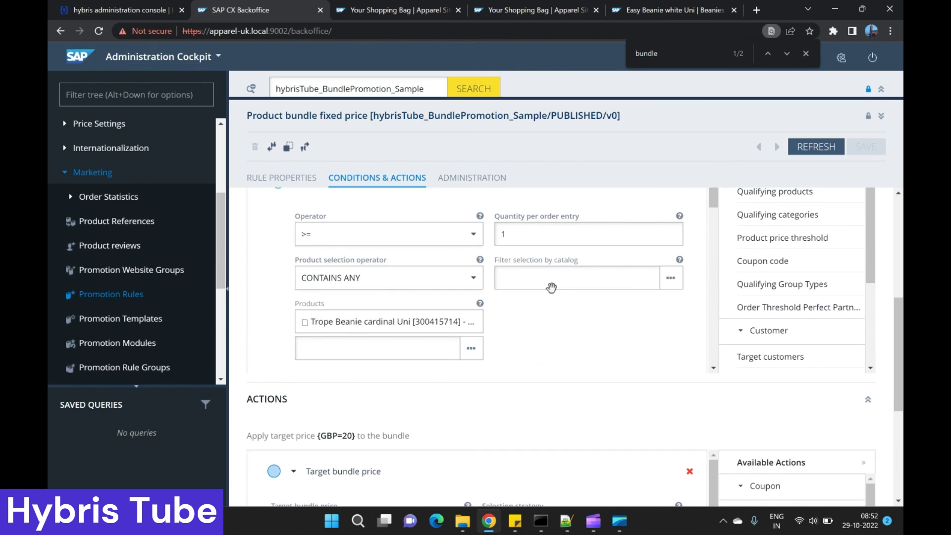
{"action": "scroll", "coordinate": [580, 322], "scroll_direction": "up", "scroll_amount": 3}
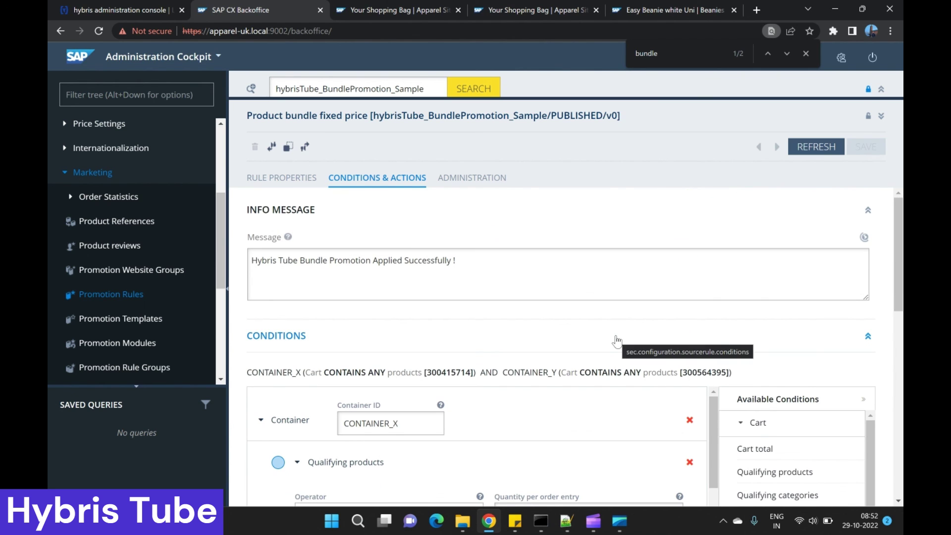